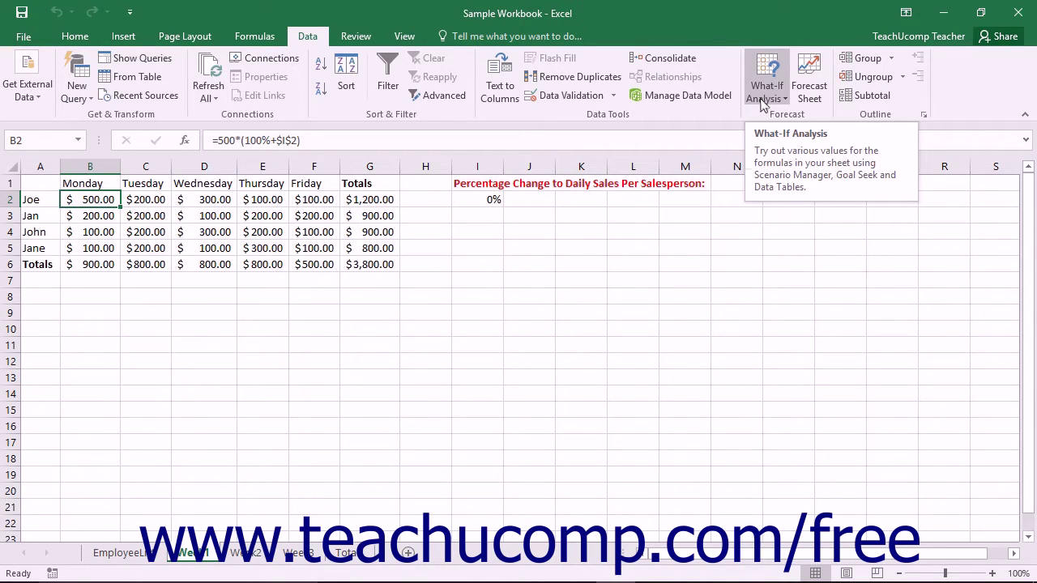
- Add a scenario named "10% Increase" in Scenario Manager, with I2 as the changing cell and .10 as its value
click(761, 99)
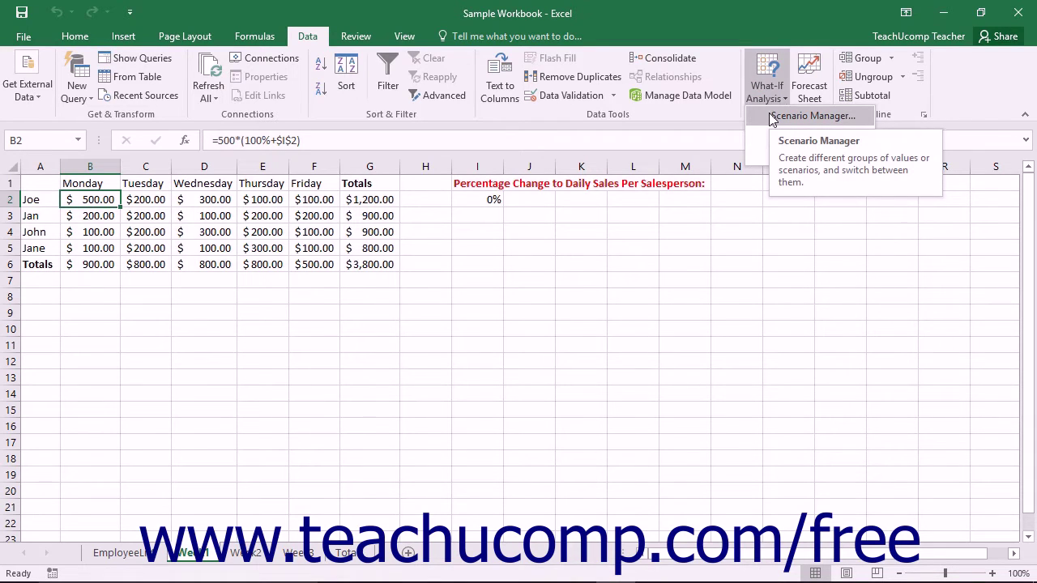
click(810, 116)
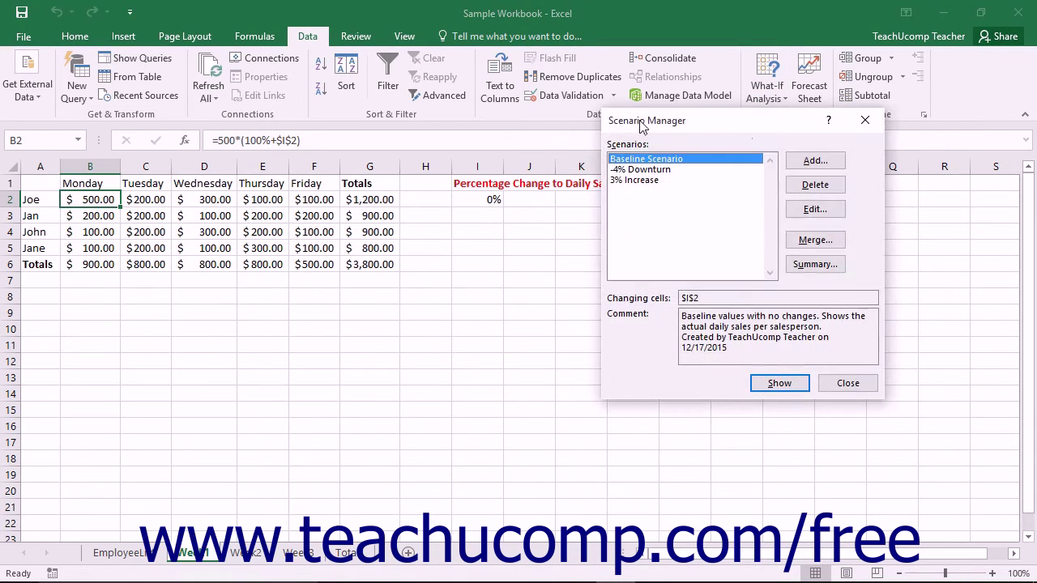
click(815, 162)
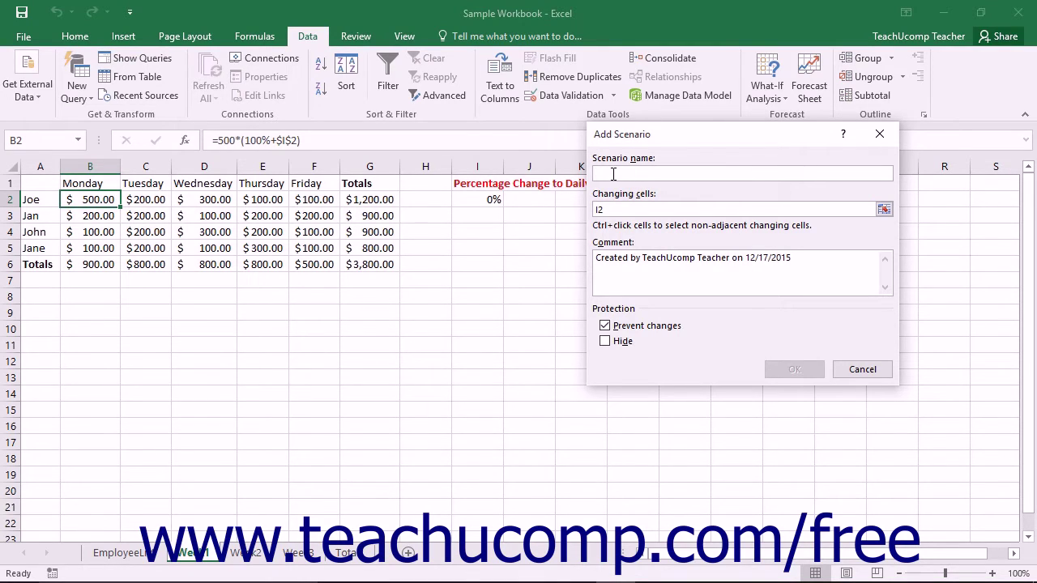
text(10% Increase)
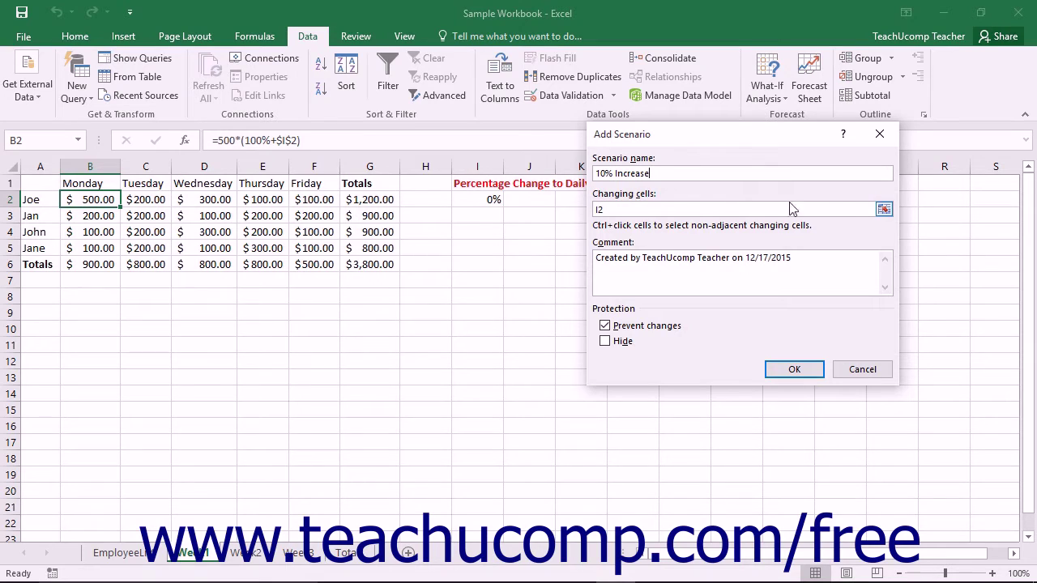
click(882, 209)
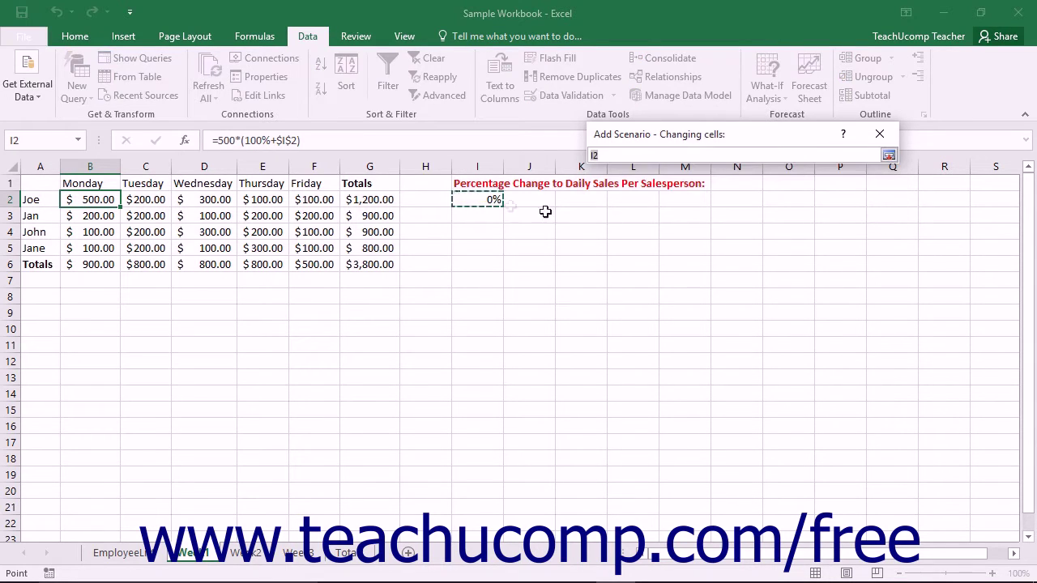
click(491, 200)
click(888, 154)
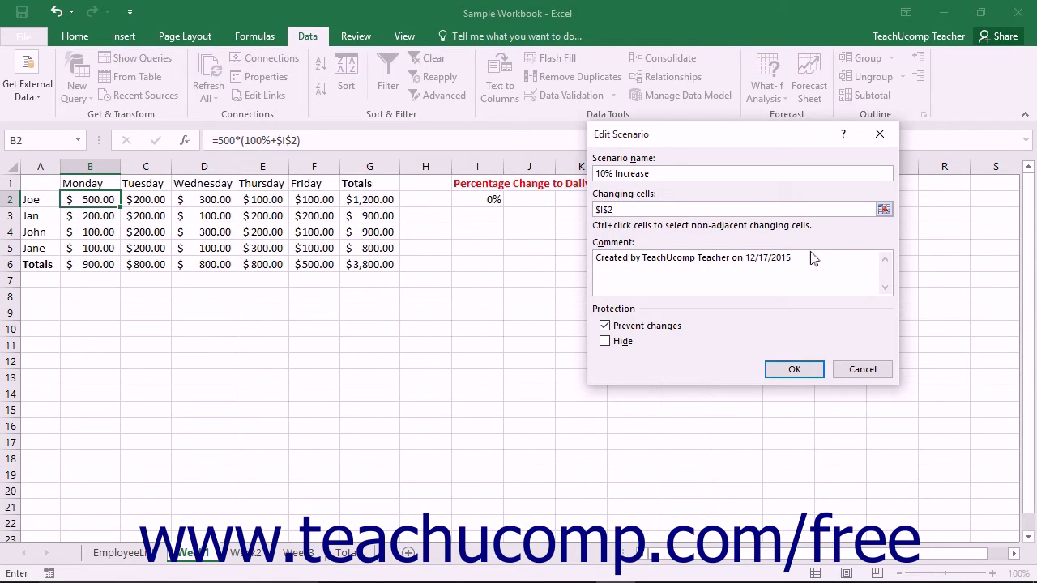
click(769, 259)
click(782, 370)
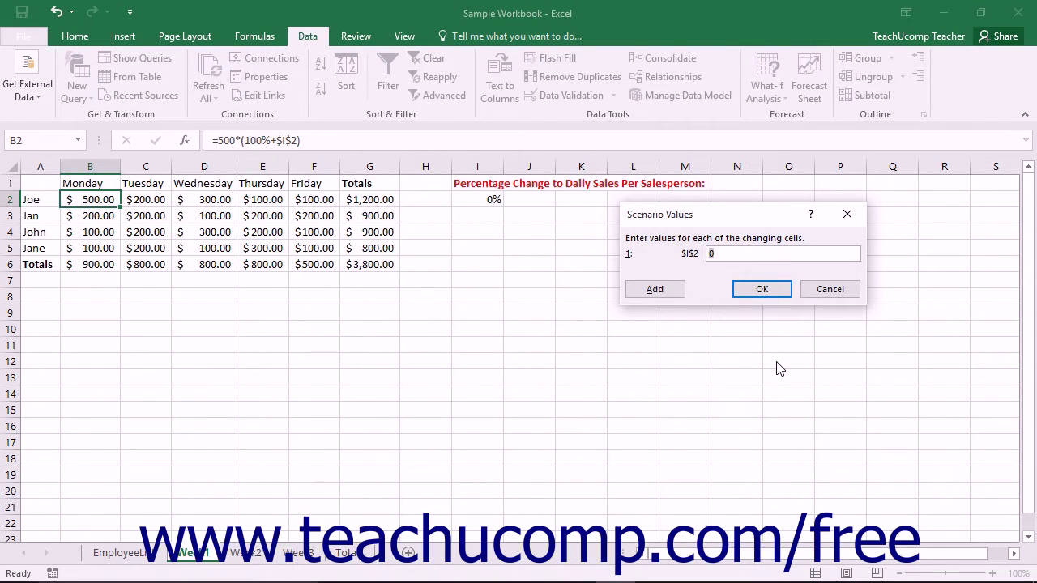
text(.10)
click(771, 290)
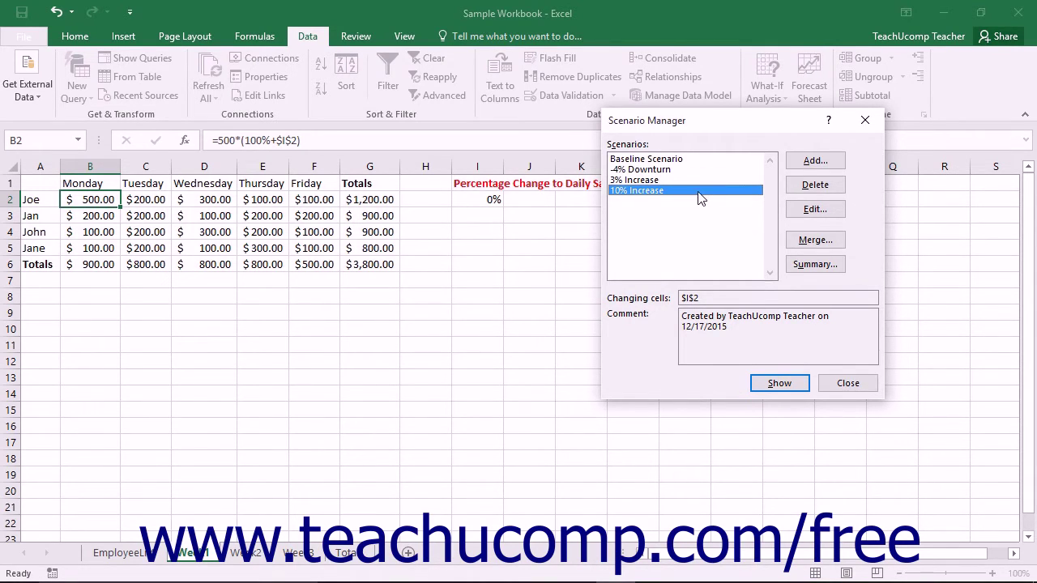
- Show the 10% Increase scenario in the worksheet and return to the Baseline Scenario
click(772, 387)
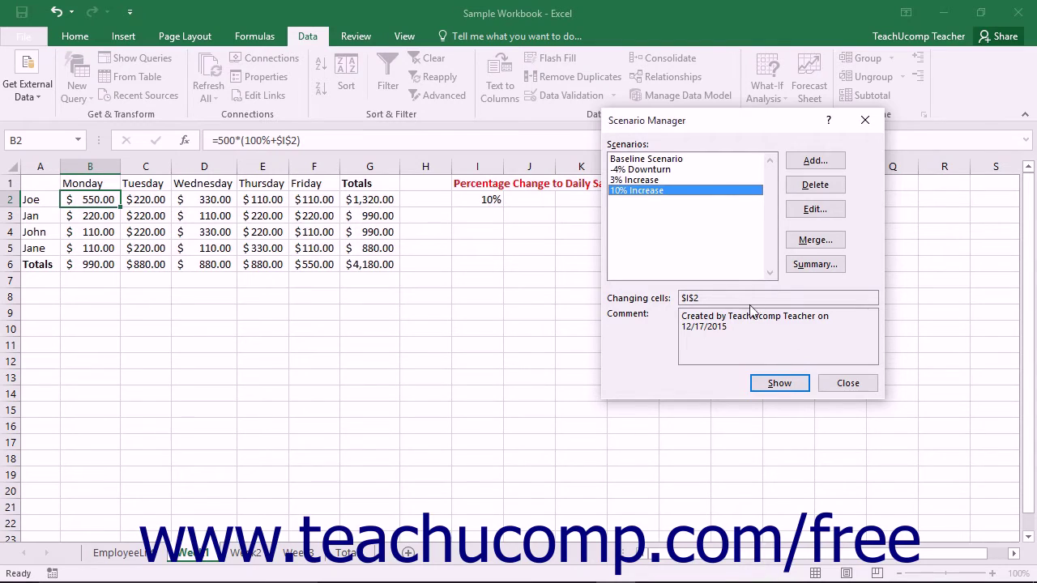
click(678, 158)
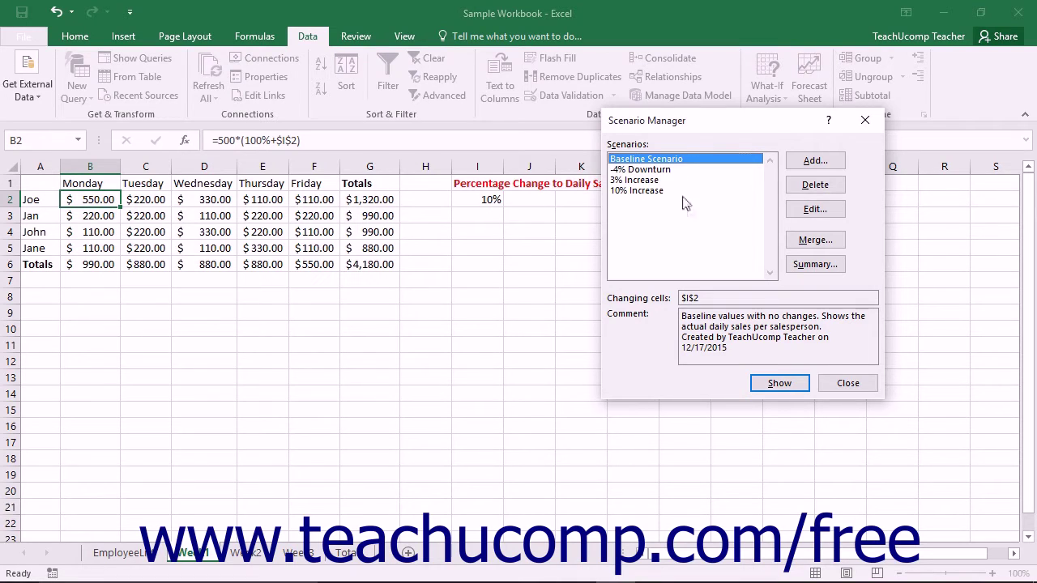
click(770, 386)
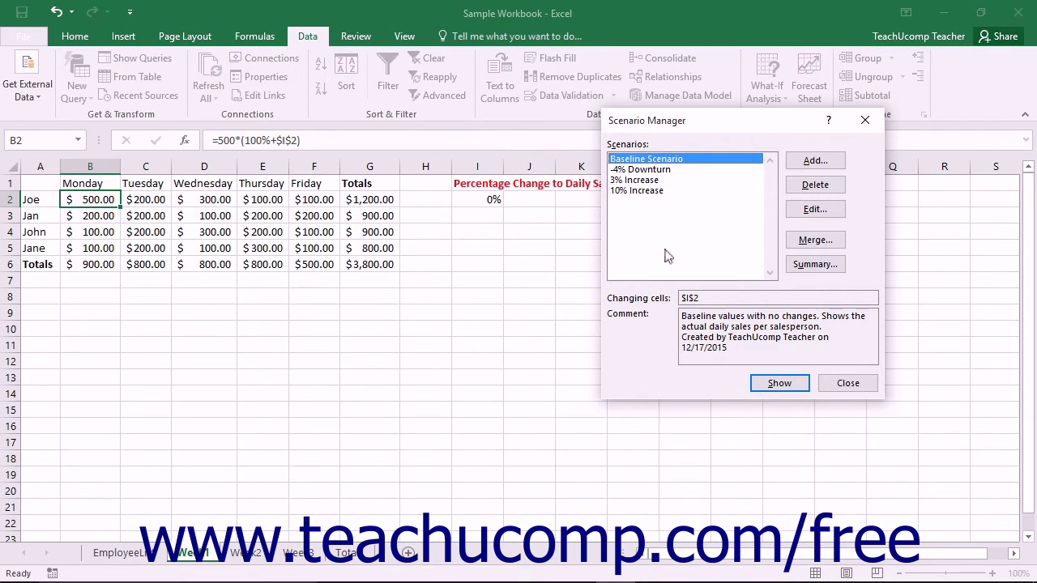
- Edit the -4% Downturn scenario, renaming it "-14% Downturn" and setting its I2 value to -.14
click(652, 171)
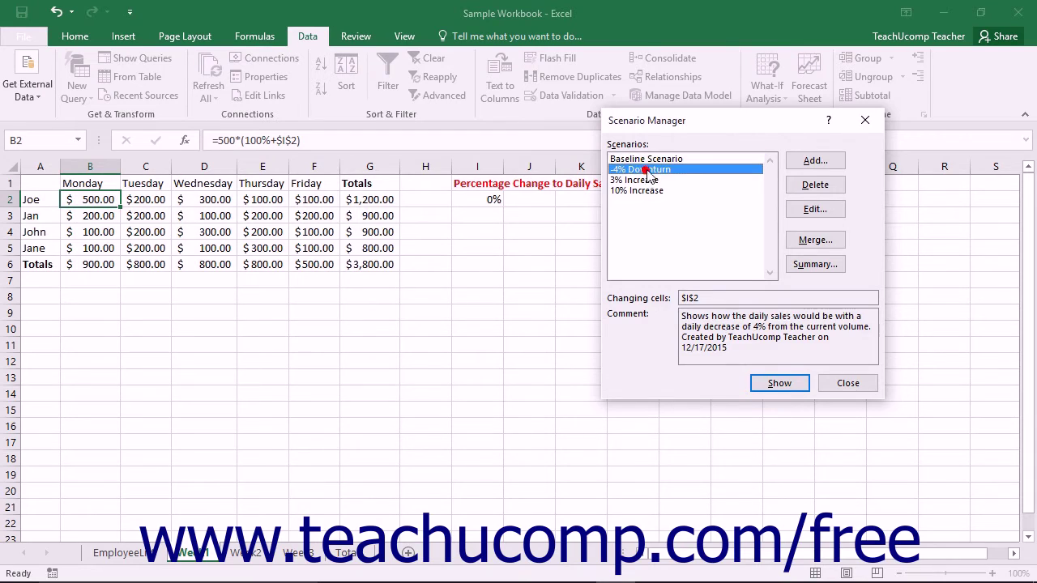
click(813, 210)
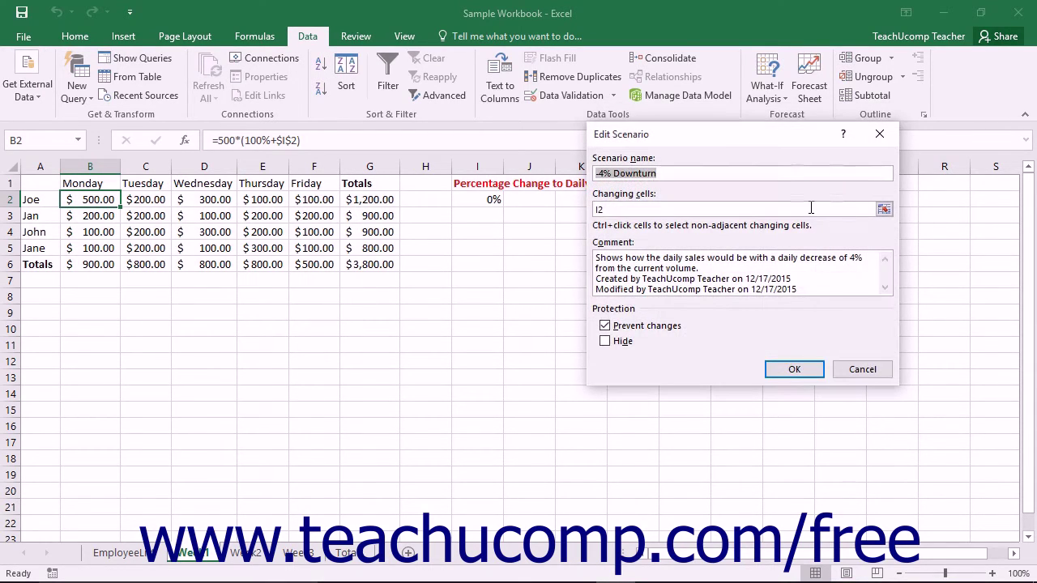
click(597, 173)
text(1)
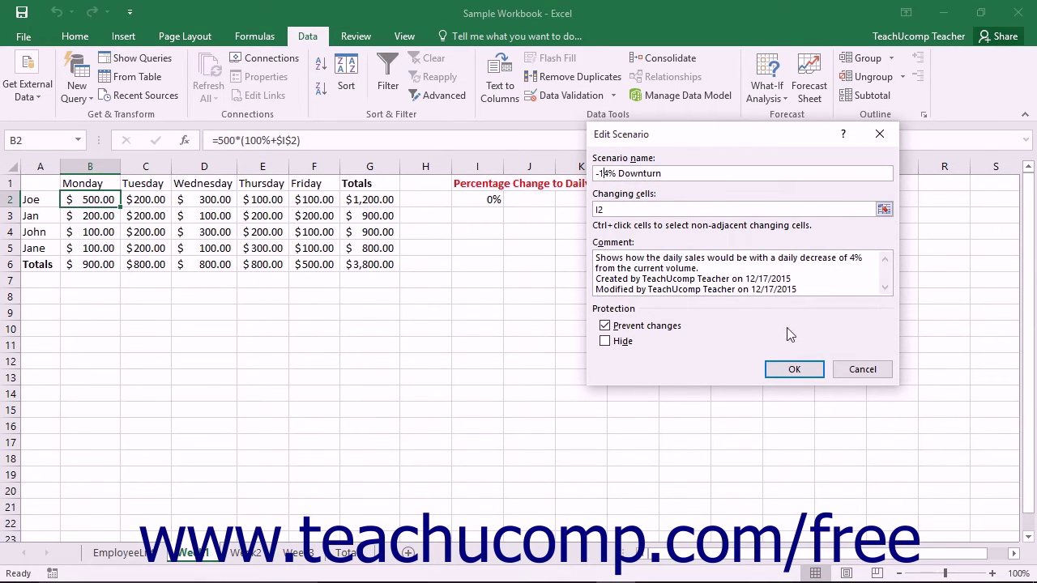
click(785, 372)
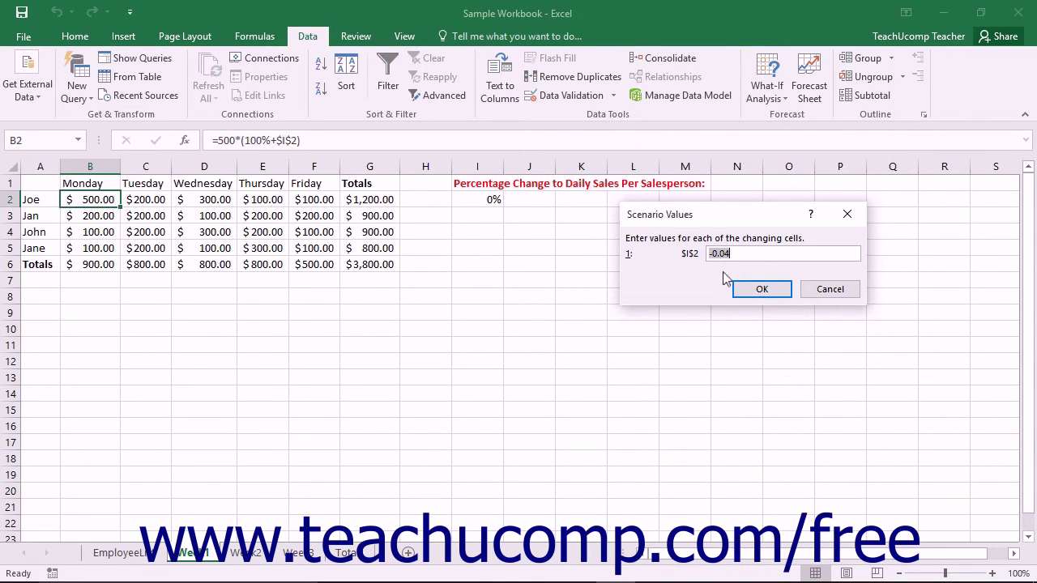
text(-.14)
click(765, 290)
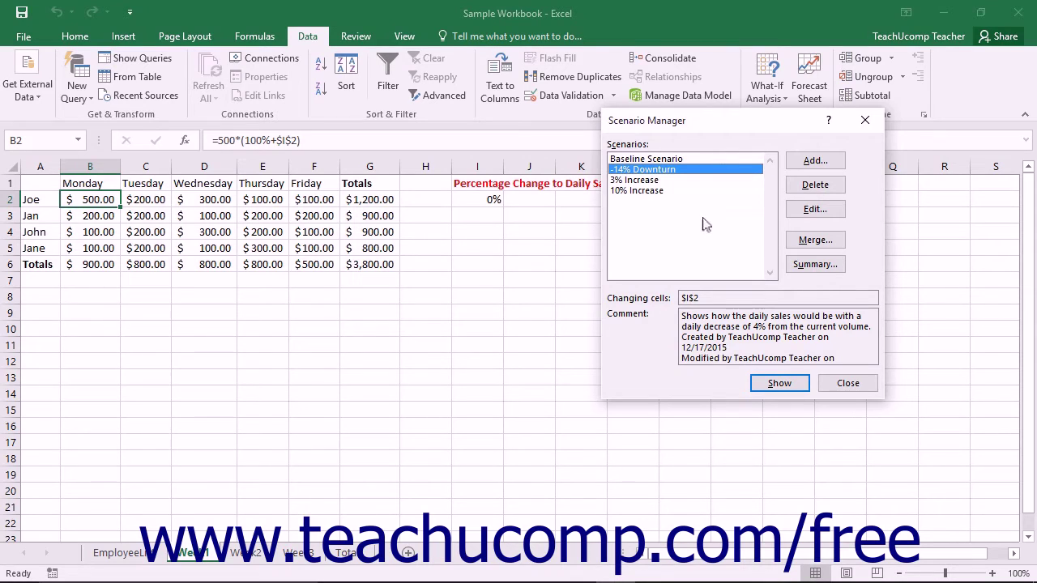
- Delete the 3% Increase scenario and close Scenario Manager
click(648, 180)
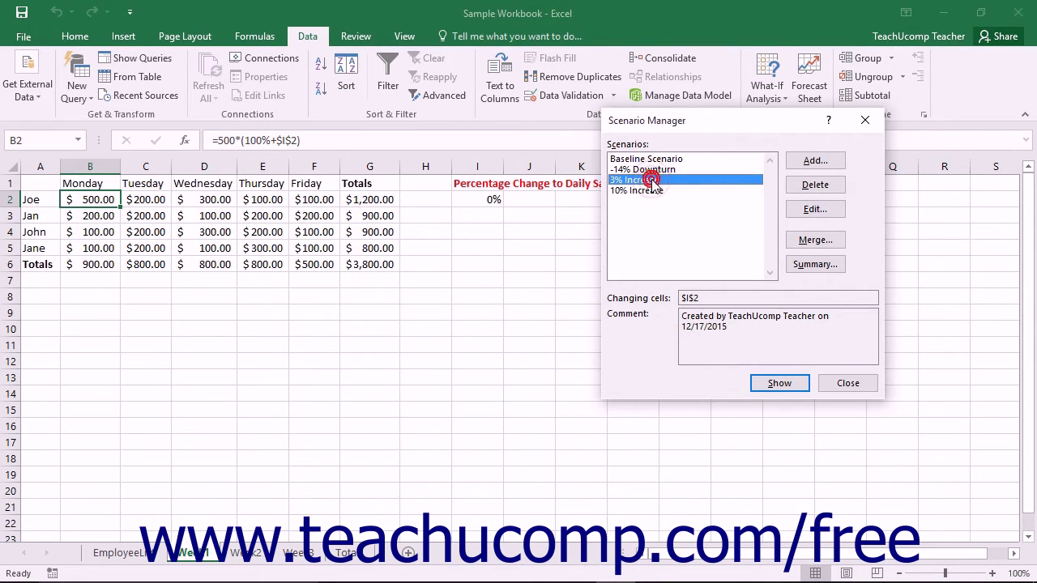
click(831, 185)
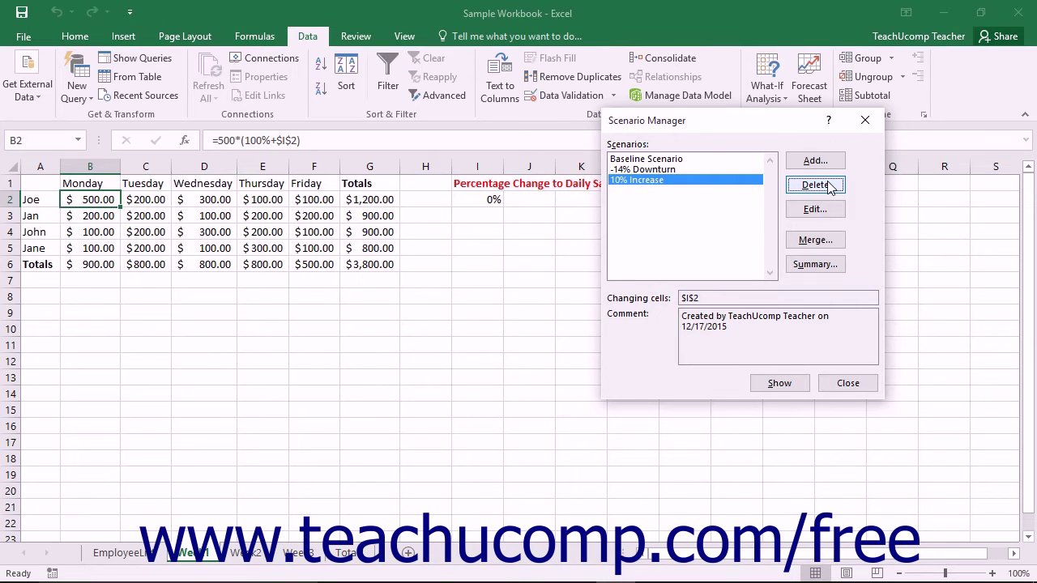
click(843, 383)
- Open Scenario Sample Workbook and switch back to the Sample Workbook window
click(24, 35)
click(53, 139)
click(478, 160)
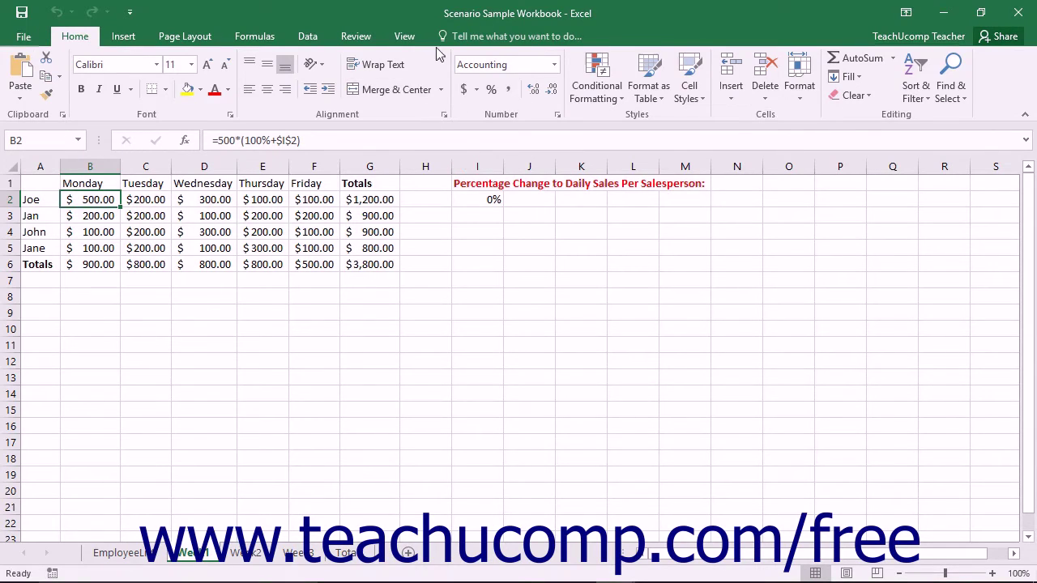
click(405, 35)
click(758, 85)
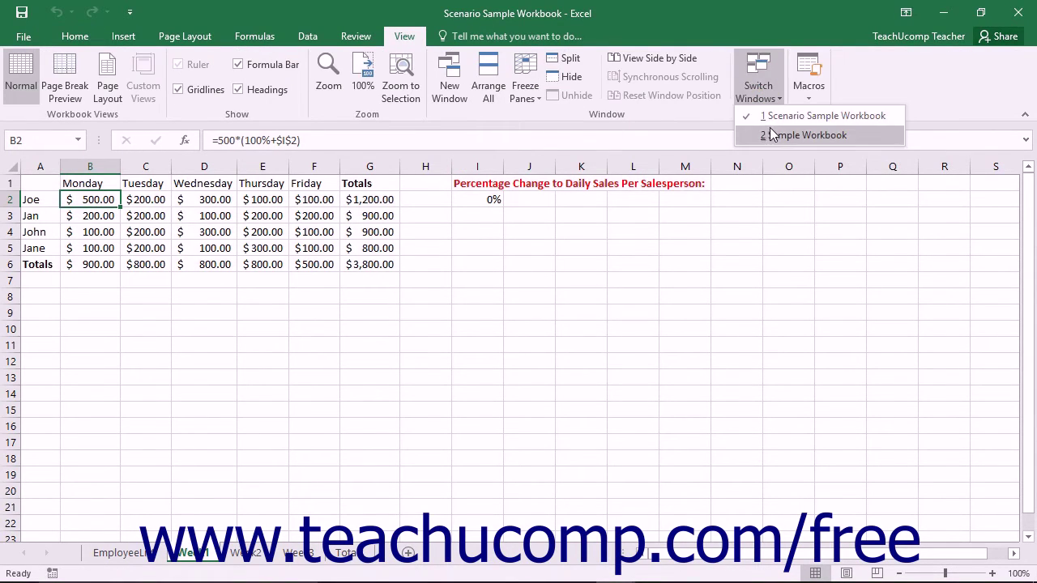
click(774, 134)
- Merge the scenario from the Week1 sheet of Scenario Sample Workbook.xlsx into this sheet and select 5% Increase
click(765, 74)
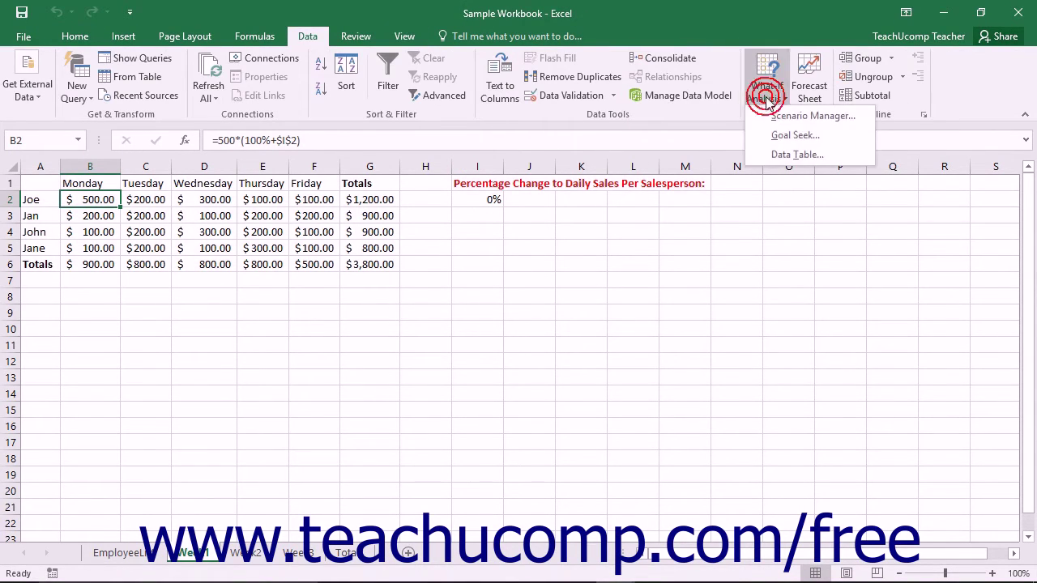
click(776, 118)
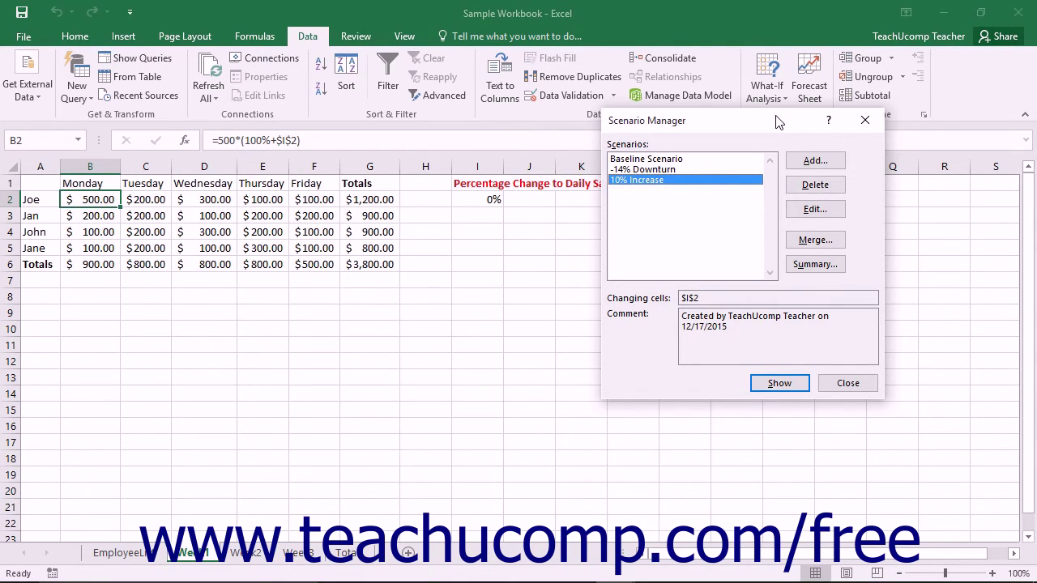
click(813, 240)
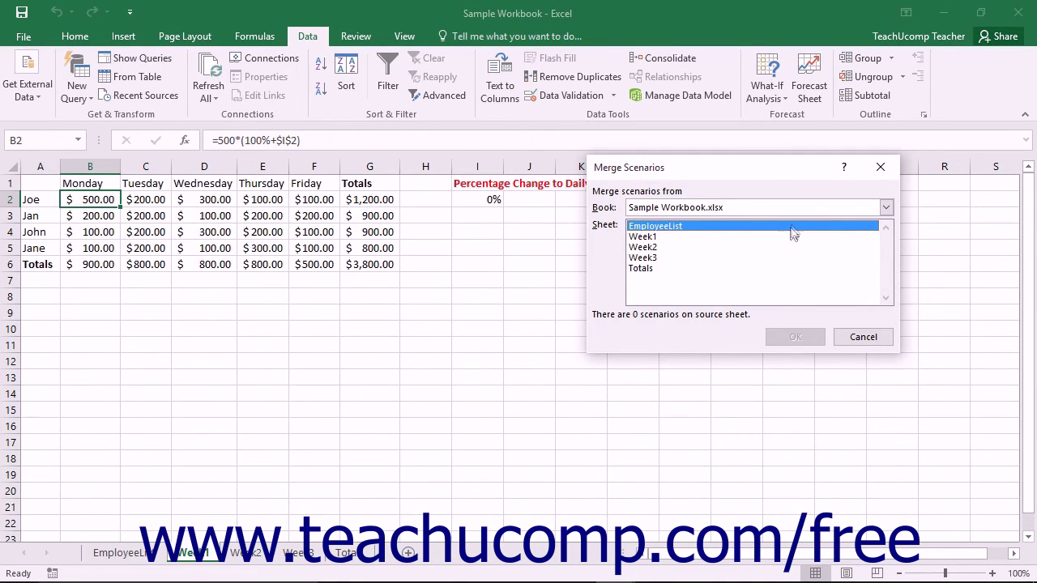
click(888, 208)
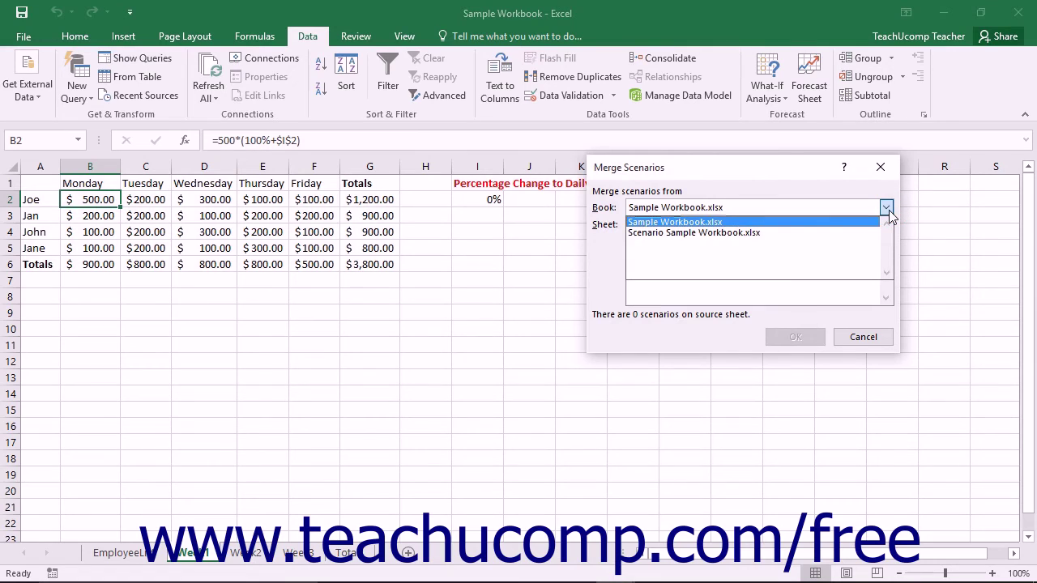
click(742, 232)
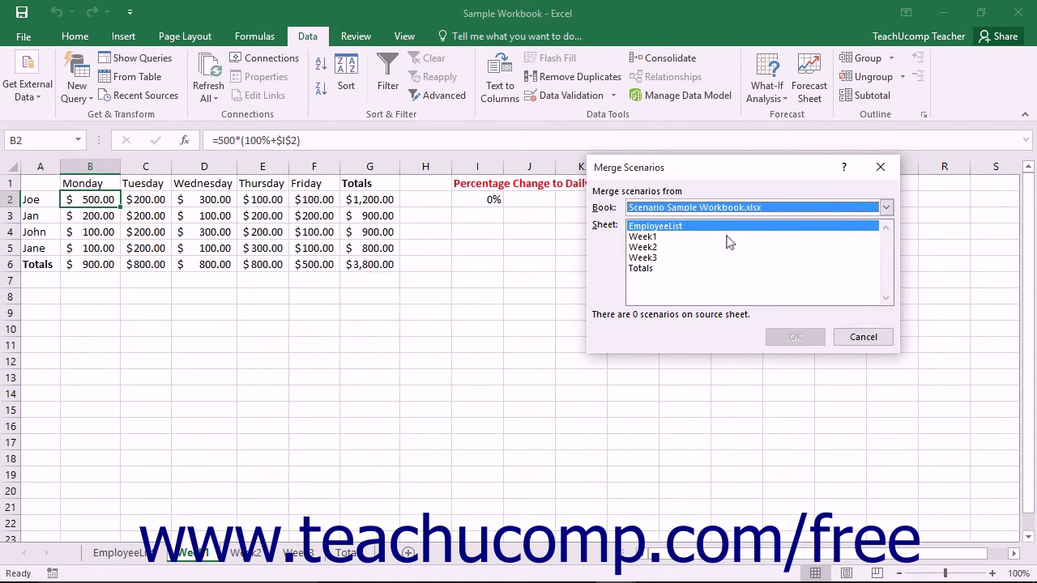
click(654, 236)
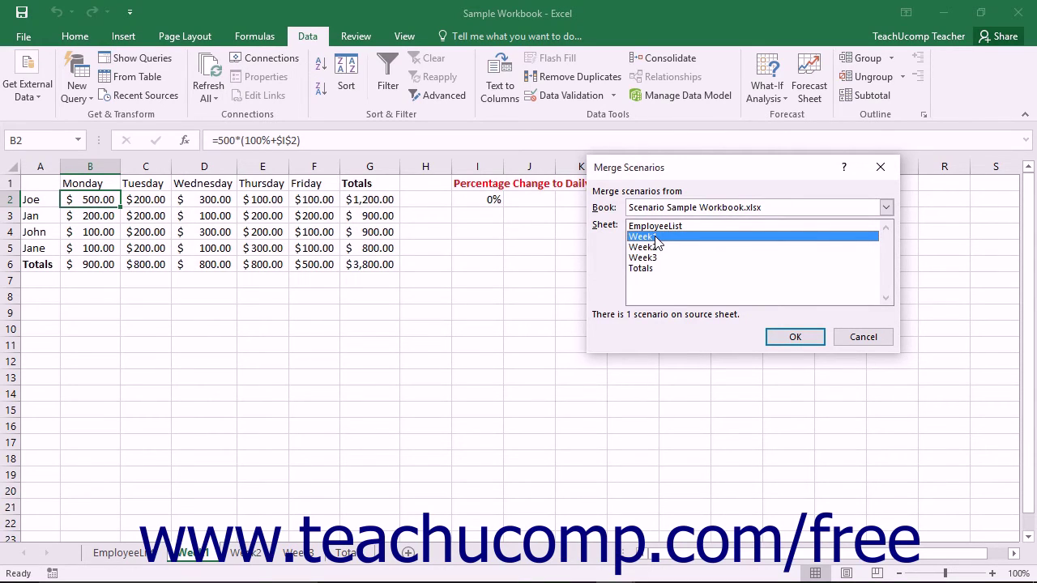
click(645, 318)
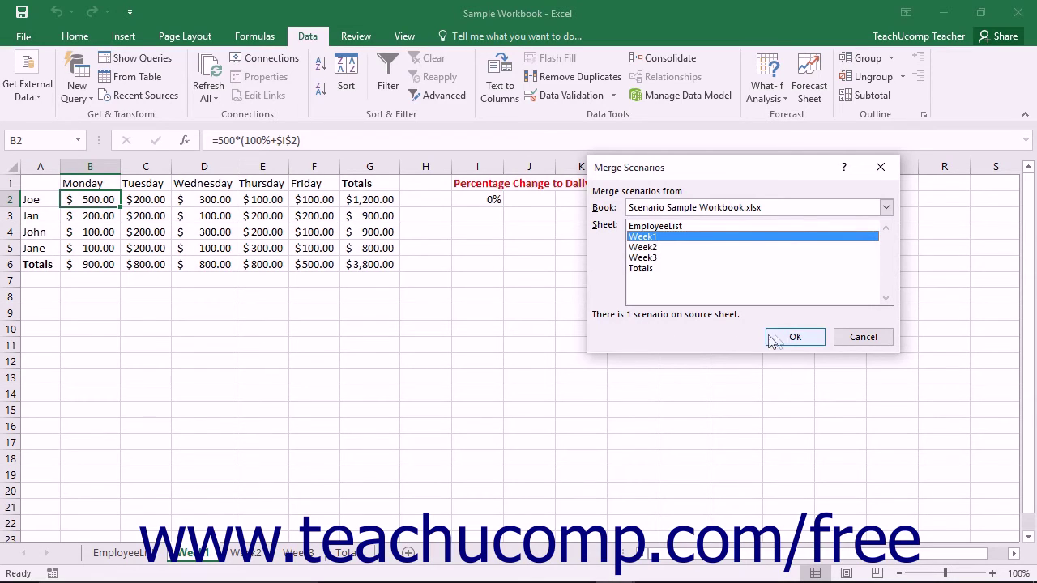
click(792, 337)
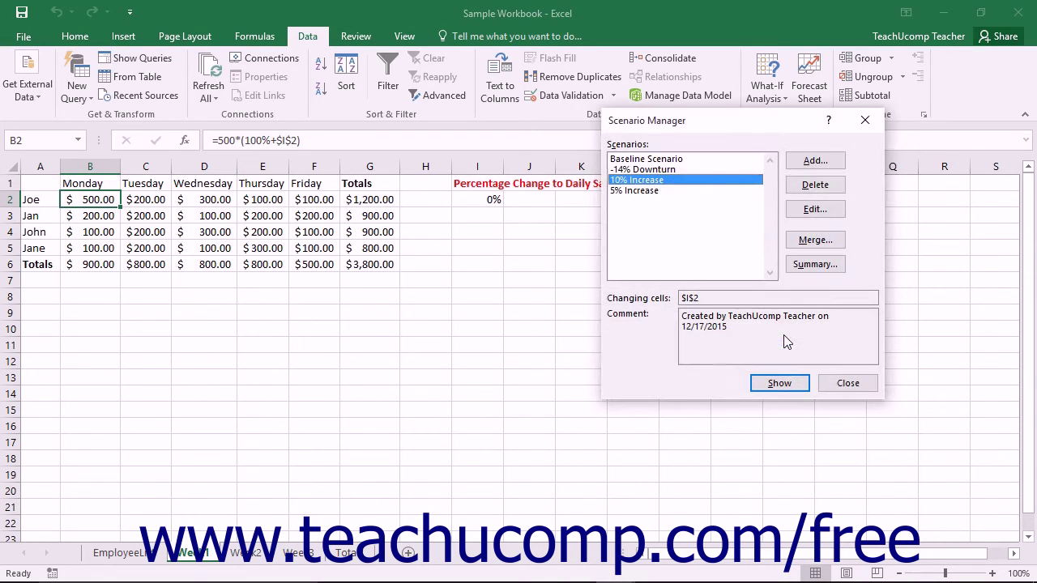
click(649, 193)
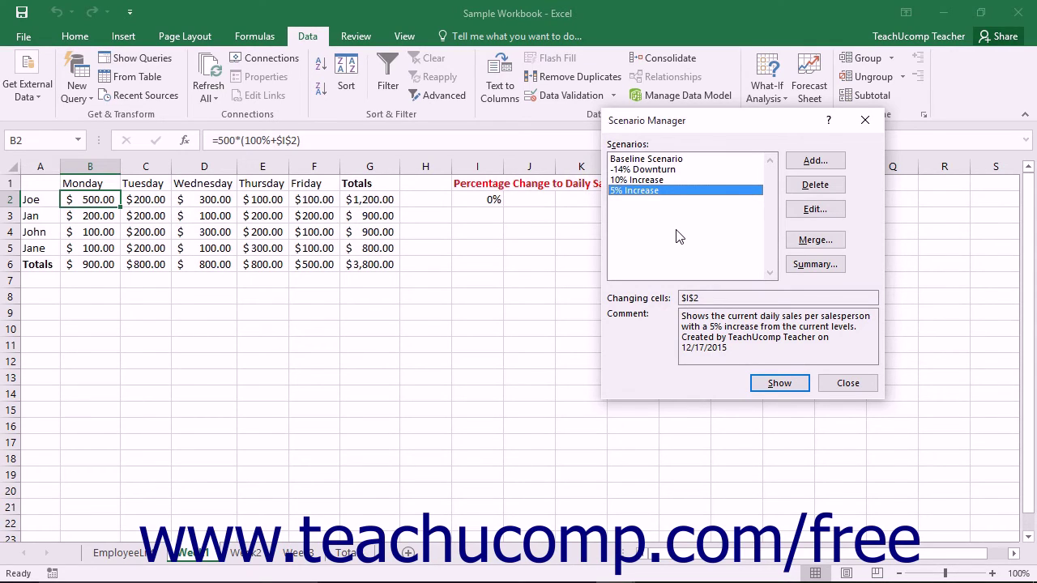
- Create a Scenario summary report for the sheet's scenarios, using B2:G6 as the result cells
click(813, 266)
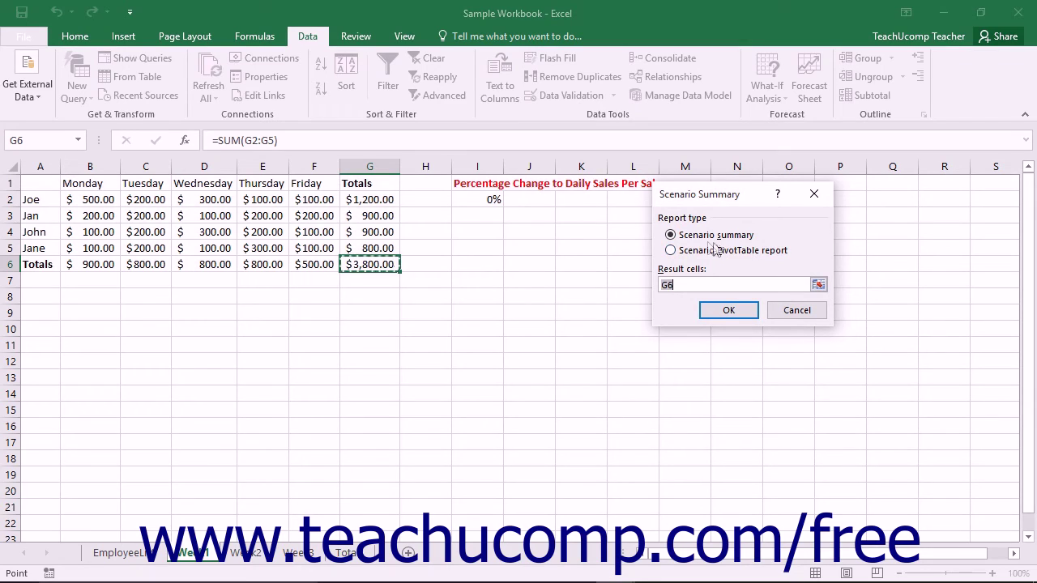
click(671, 235)
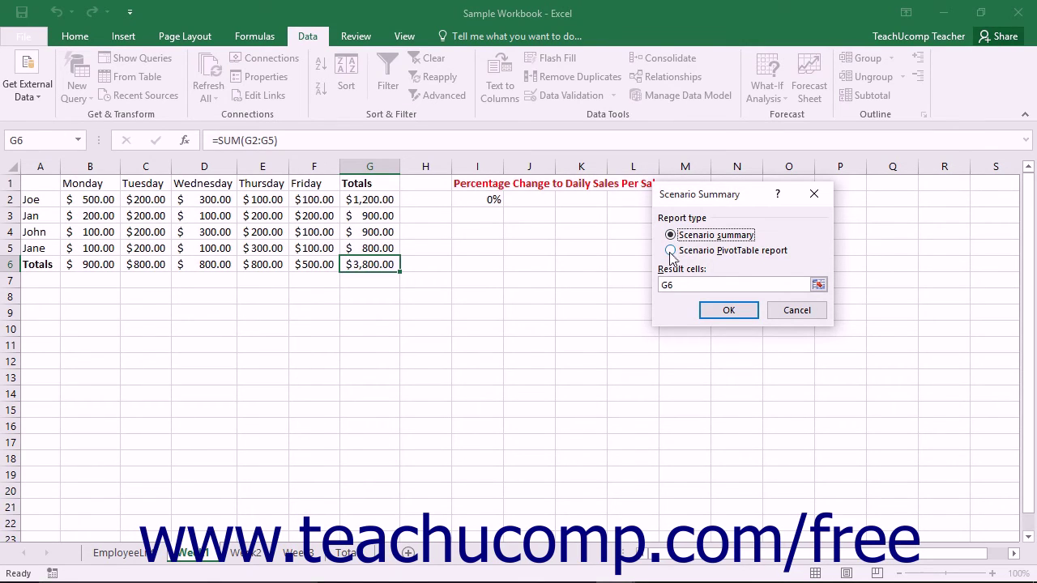
click(819, 285)
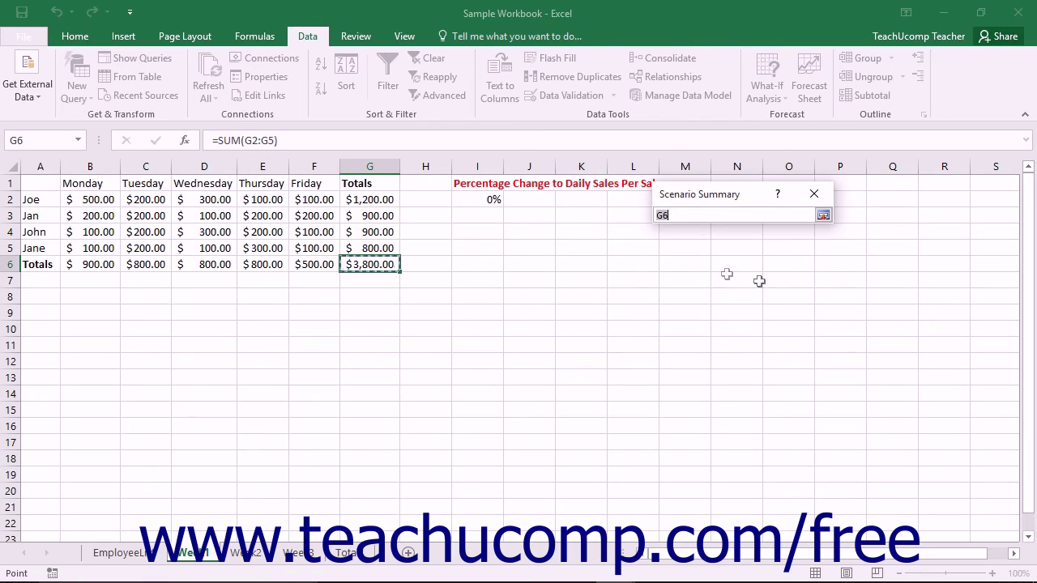
click(499, 203)
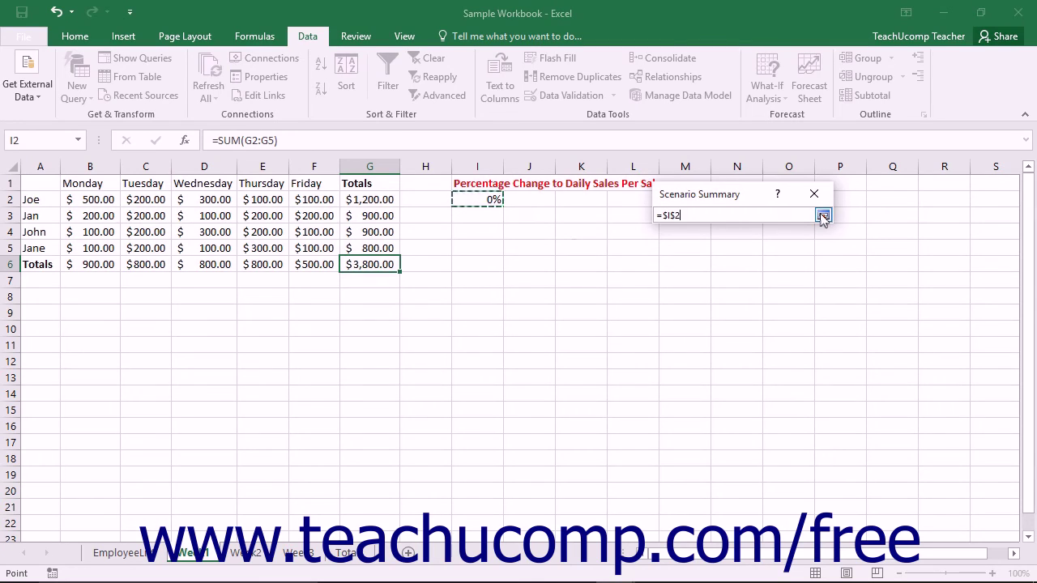
drag(104, 202, 367, 264)
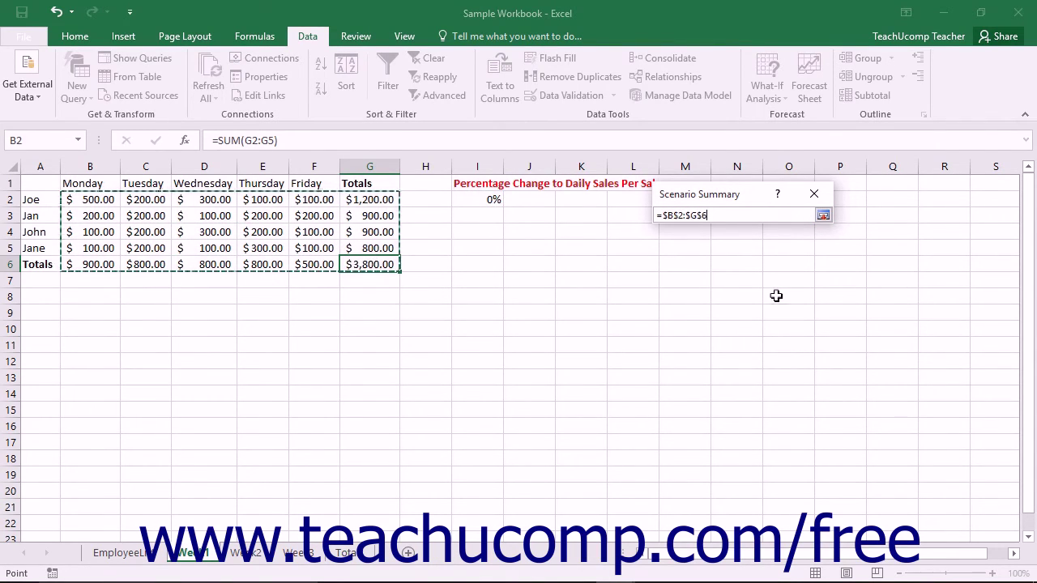
click(823, 216)
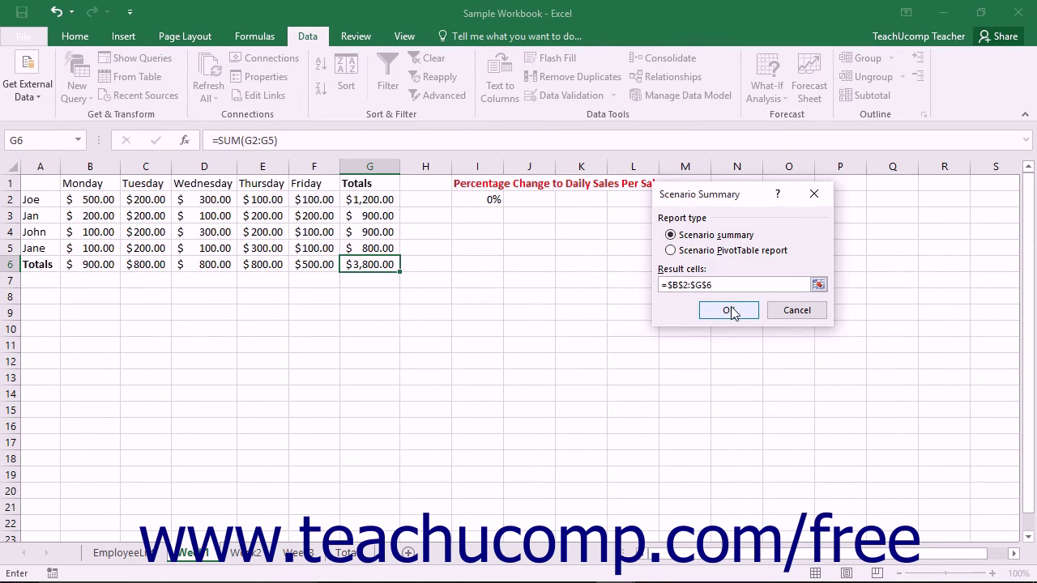
click(729, 311)
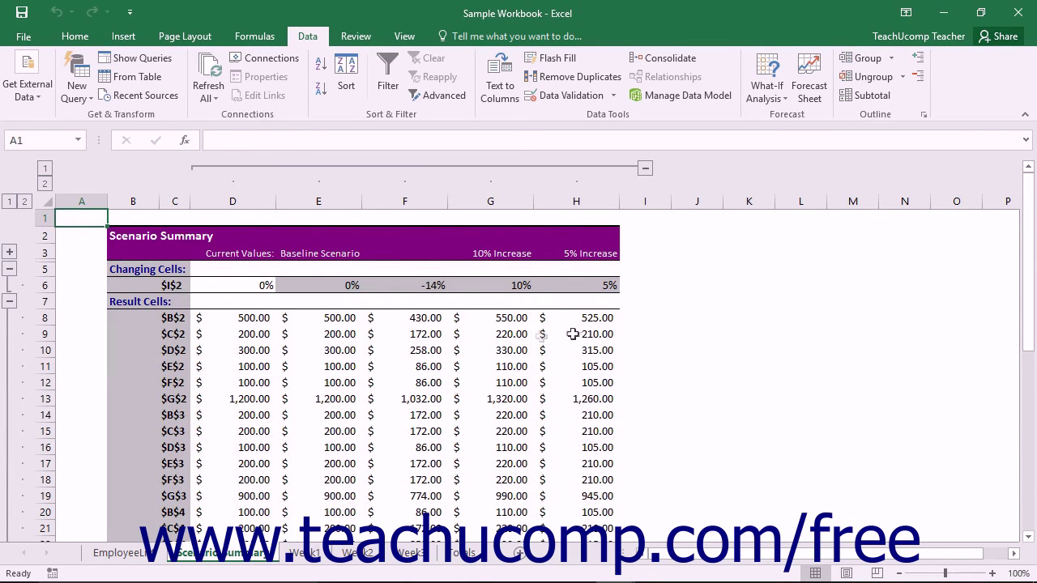
- Collapse the summary report's column outline to level 1 and expand it back to level 2
scroll(444, 343, down, 1)
scroll(373, 349, up, 1)
click(44, 172)
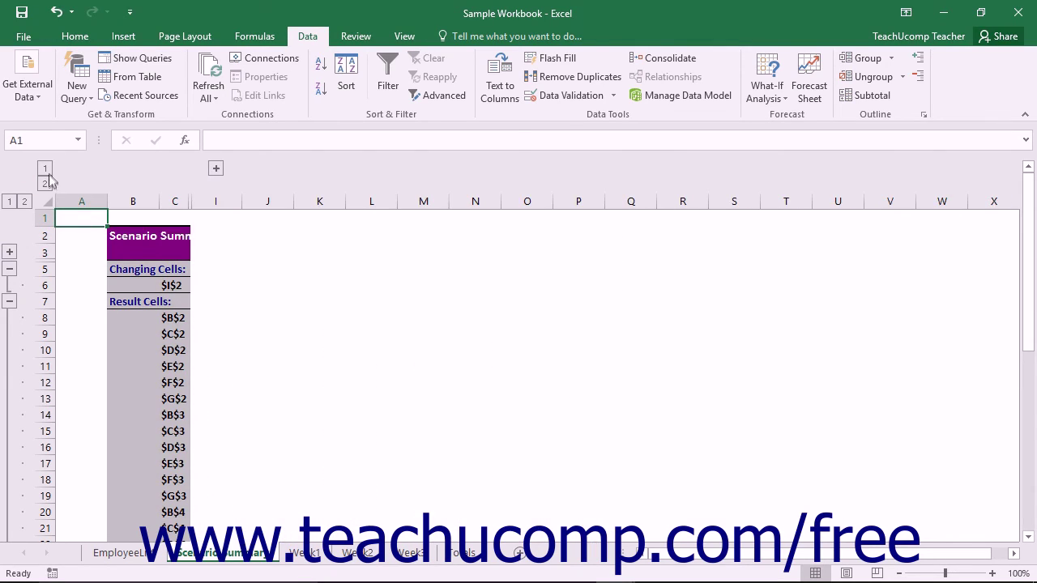
click(44, 183)
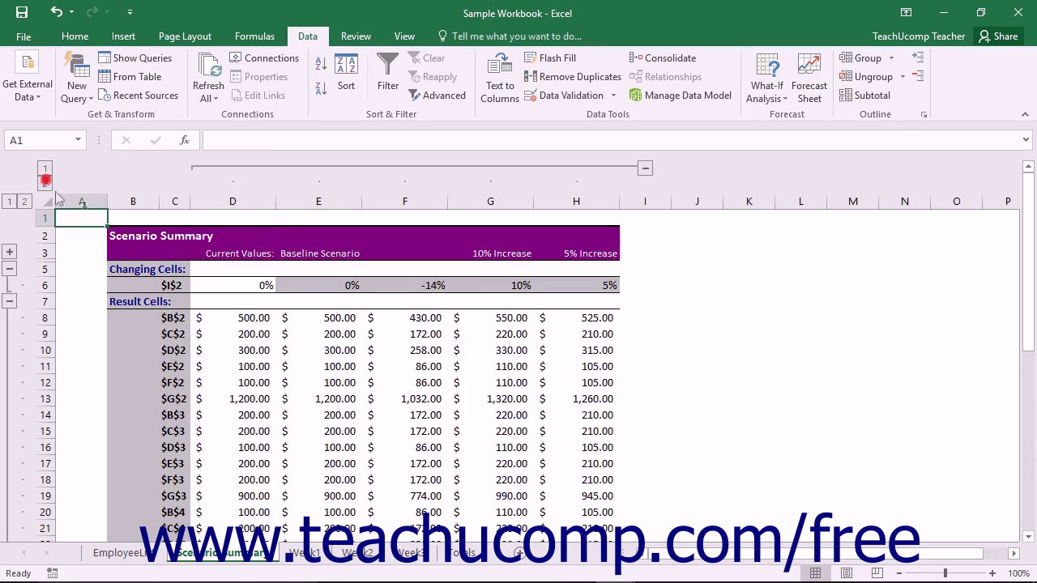
- Review the result cell rows of the summary report, and collapse and re-expand the Changing Cells row group
scroll(177, 342, down, 3)
scroll(521, 332, up, 1)
scroll(521, 331, down, 1)
scroll(520, 331, down, 2)
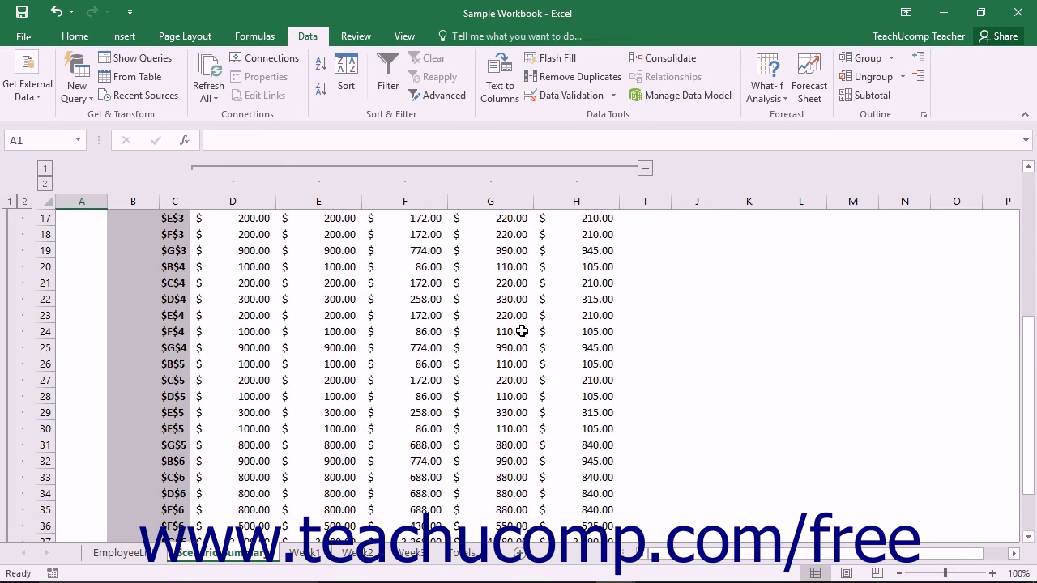
scroll(521, 331, up, 4)
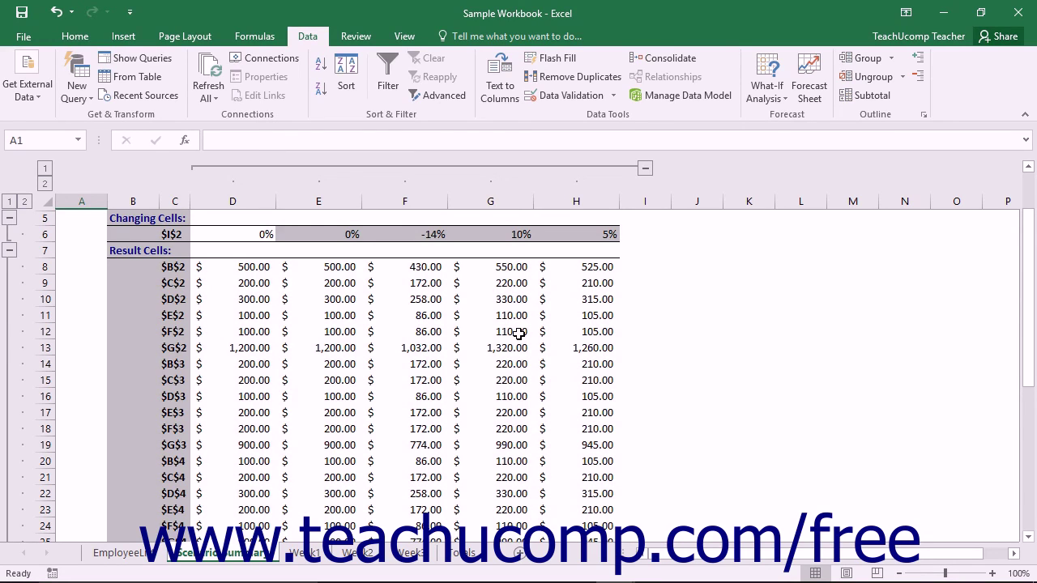
click(9, 218)
click(9, 217)
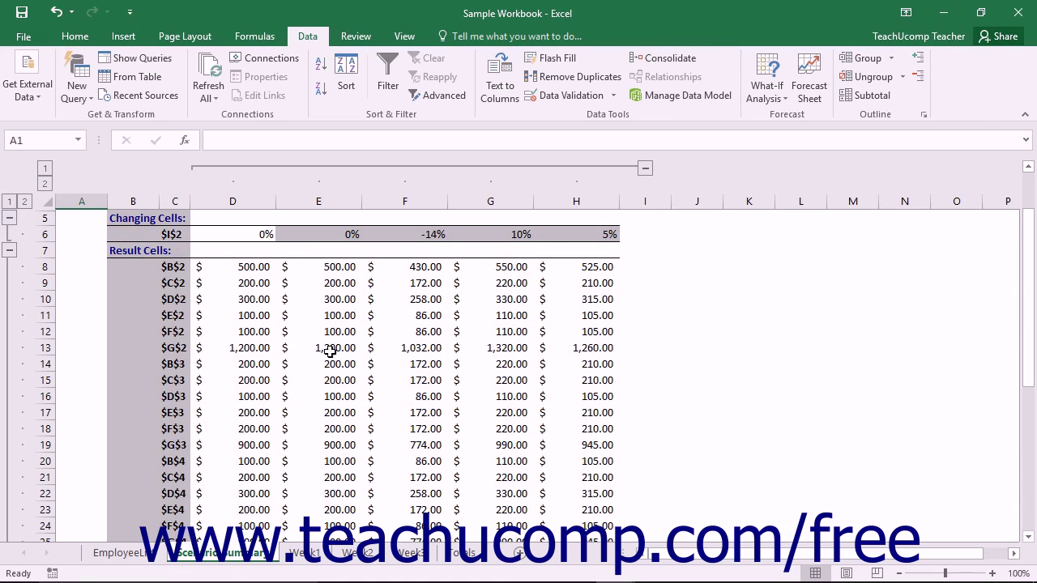